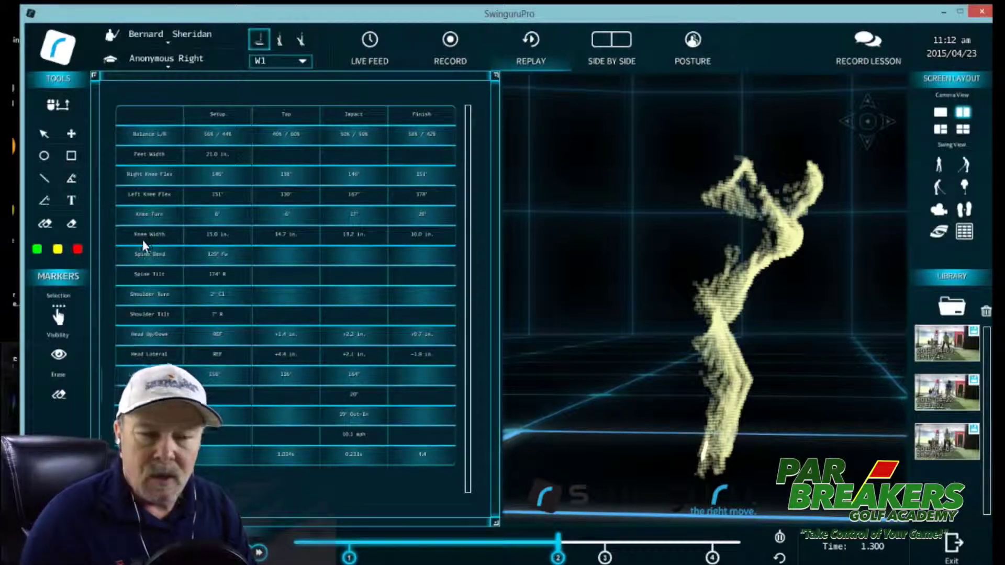
# Show the face-on 3D golfer in the left pane and rewind the replay to the start
pyautogui.click(127, 248)
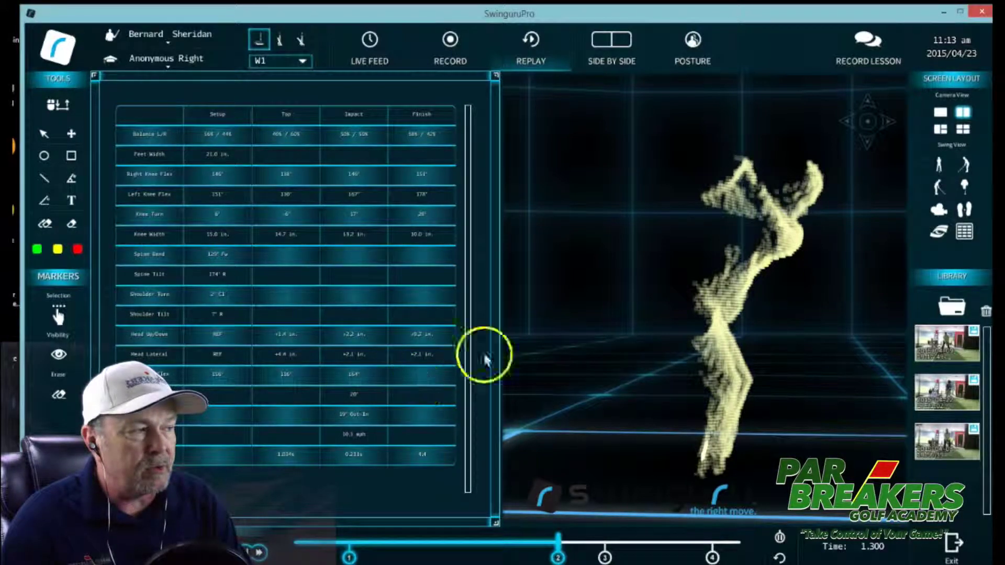
pyautogui.click(938, 165)
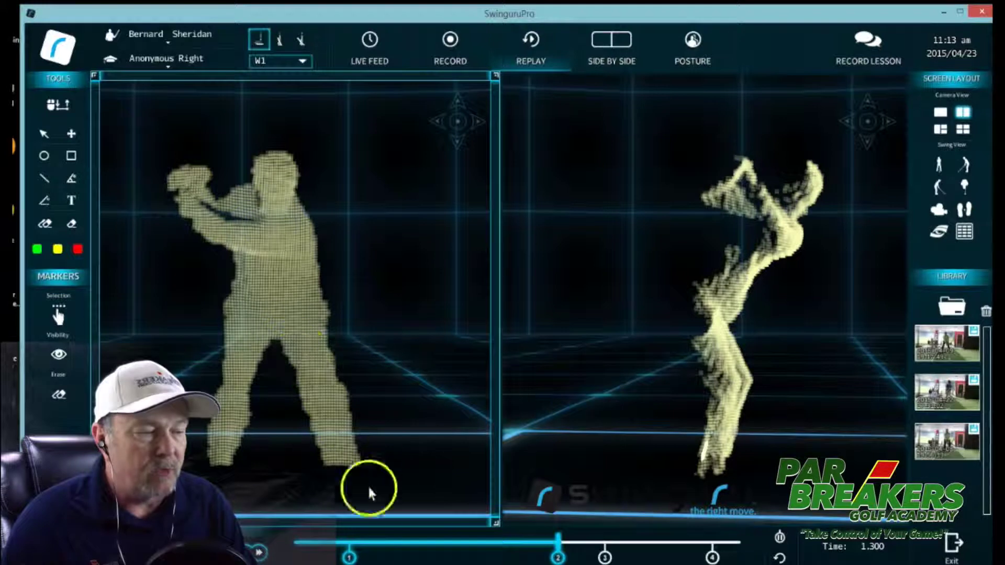
pyautogui.moveTo(559, 540); pyautogui.dragTo(295, 542)
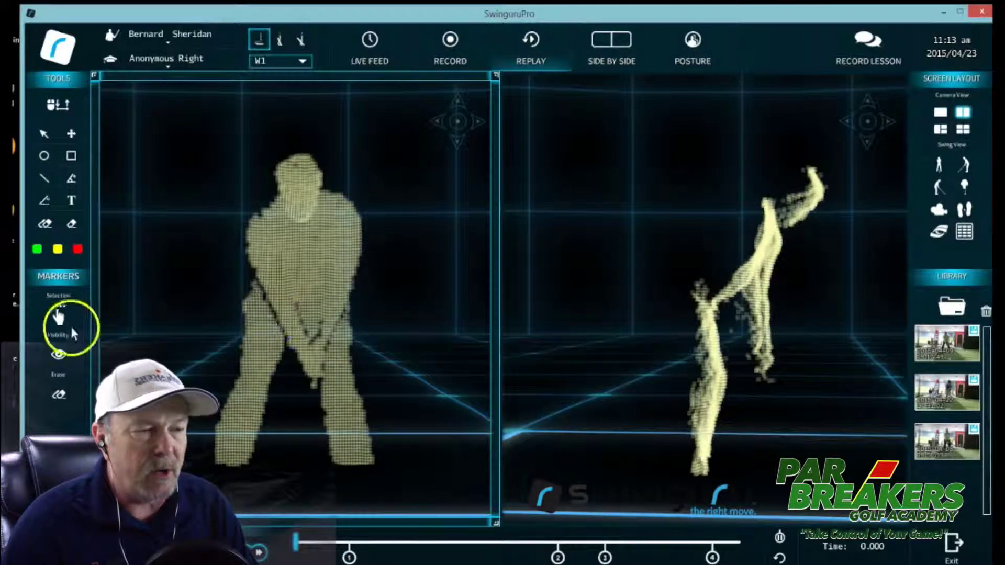
# Add a Head Right marker line to the Front view
pyautogui.click(57, 316)
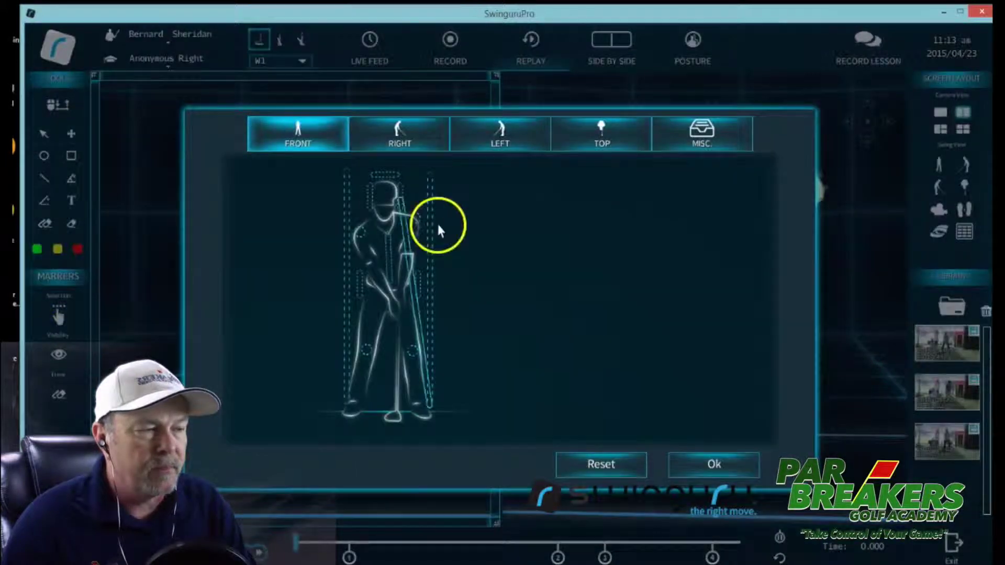
pyautogui.click(368, 196)
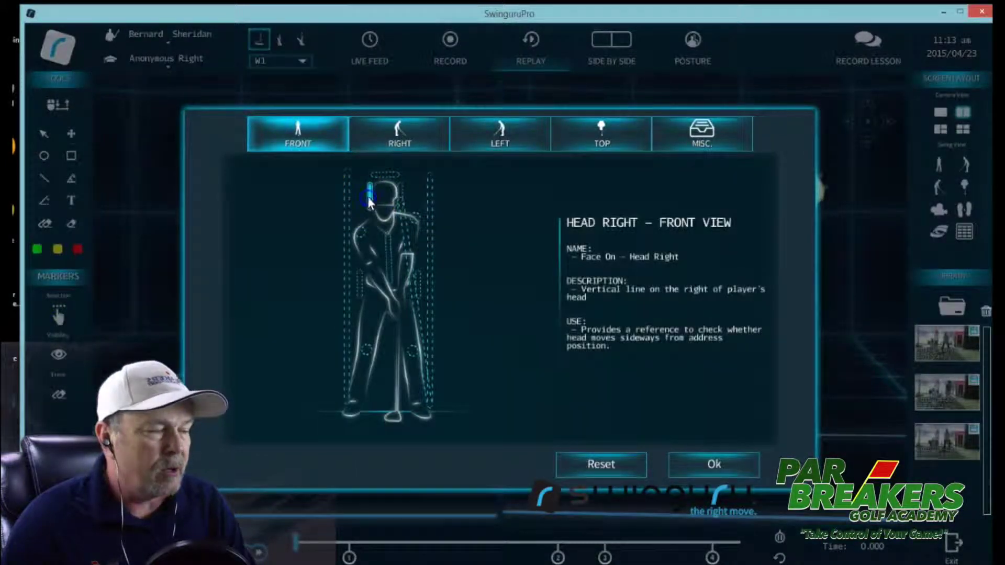
pyautogui.click(695, 465)
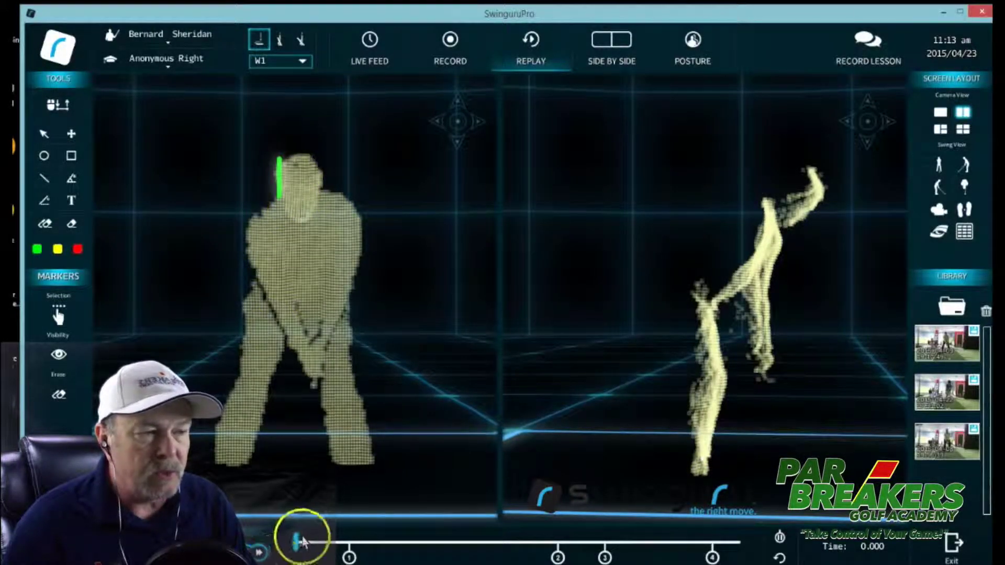
# Advance the replay past 0.3 s and one frame on to 1.100 s, watching the head marker
pyautogui.moveTo(295, 542)
pyautogui.mouseDown()
pyautogui.moveTo(541, 555)
pyautogui.moveTo(352, 544)
pyautogui.moveTo(403, 557)
pyautogui.moveTo(448, 545)
pyautogui.moveTo(417, 544)
pyautogui.moveTo(460, 544)
pyautogui.moveTo(411, 544)
pyautogui.moveTo(488, 545)
pyautogui.moveTo(419, 544)
pyautogui.mouseUp()
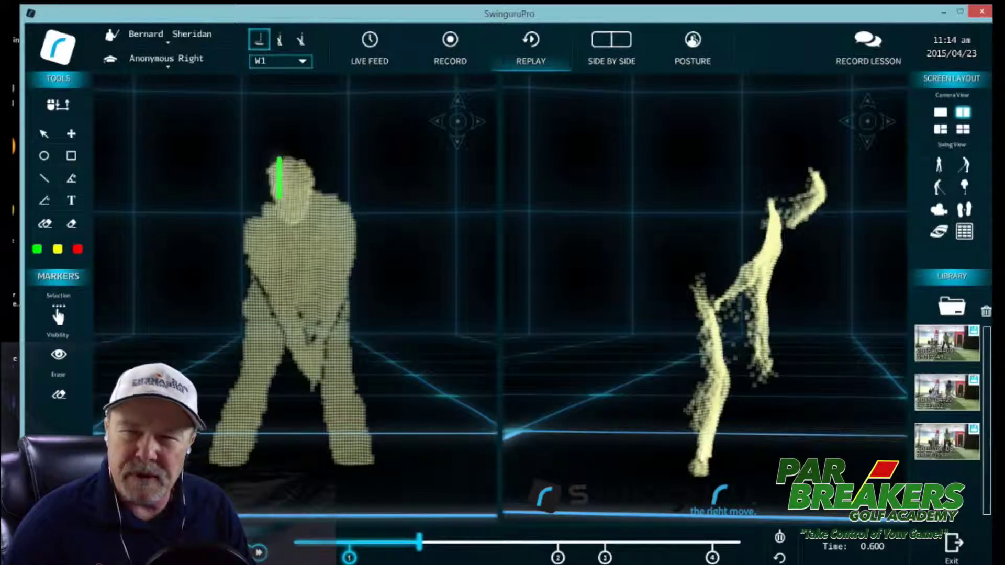
pyautogui.click(282, 551)
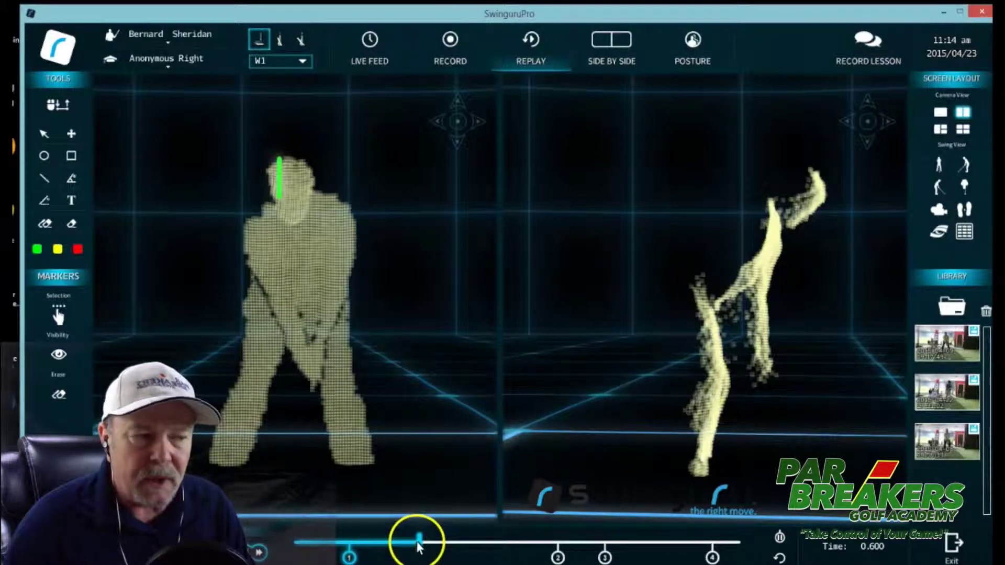
pyautogui.click(436, 548)
pyautogui.moveTo(436, 548)
pyautogui.mouseDown()
pyautogui.moveTo(526, 559)
pyautogui.moveTo(516, 560)
pyautogui.mouseUp()
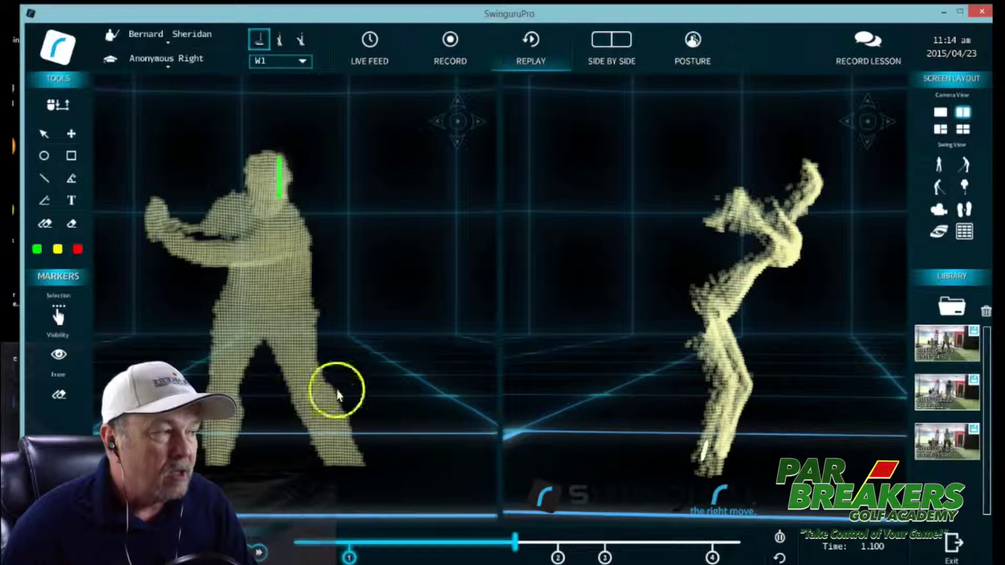
# Replace the right view with the knee-flex swing data table and rewind the replay to 0.266 s
pyautogui.click(728, 207)
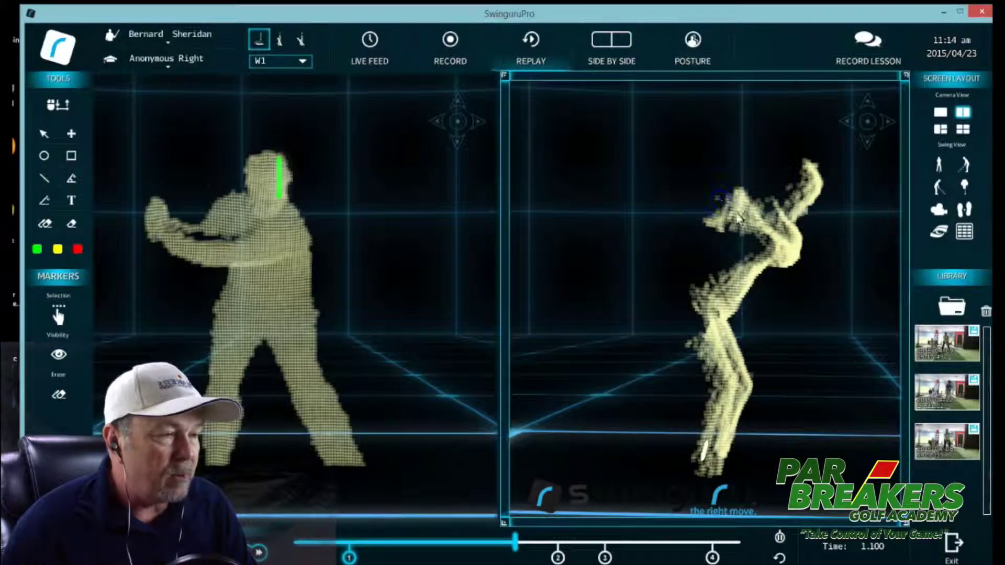
pyautogui.click(963, 233)
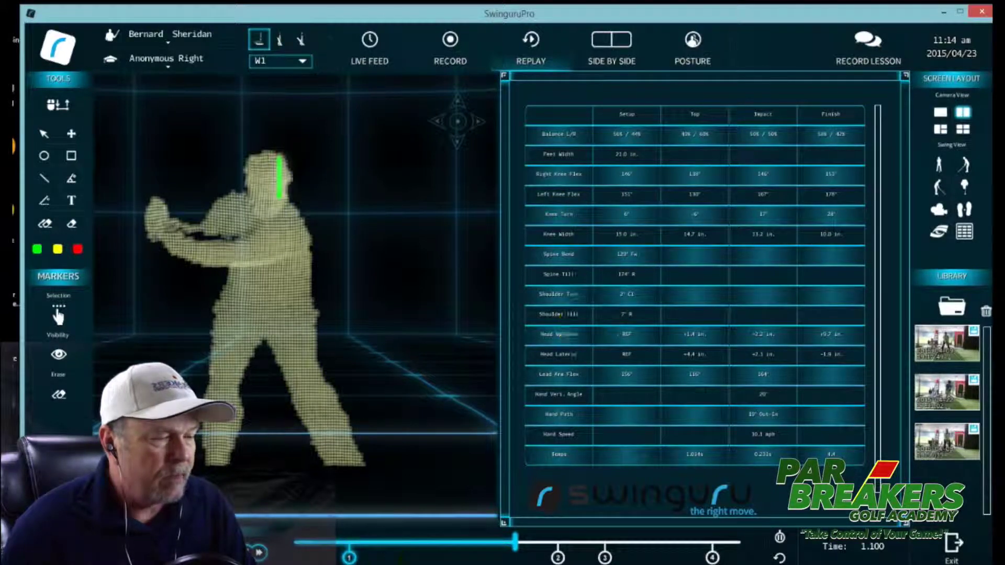
pyautogui.moveTo(537, 546); pyautogui.dragTo(351, 543)
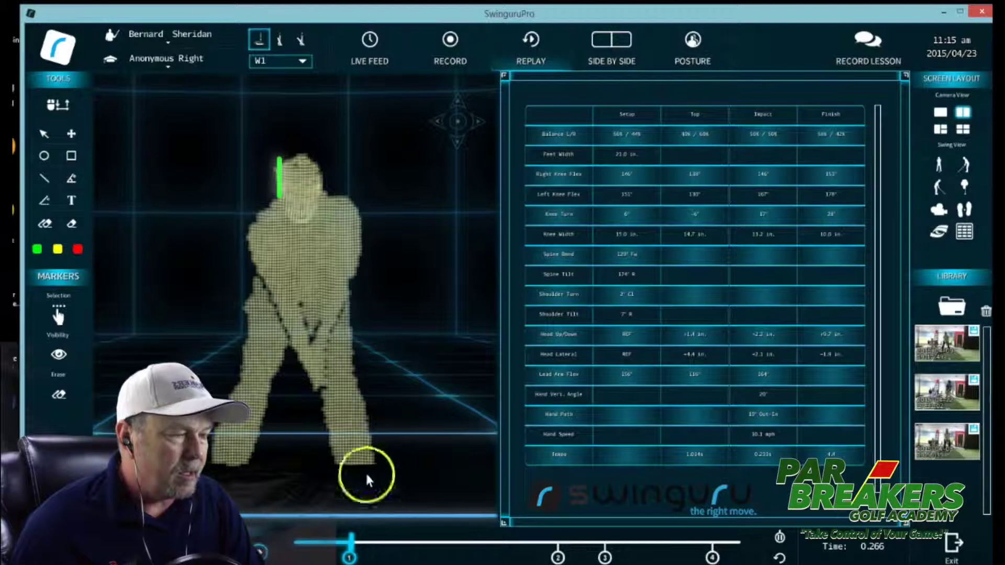
# Draw two red lines along the golfer's lead leg, then advance the replay to 1.233 s
pyautogui.click(322, 413)
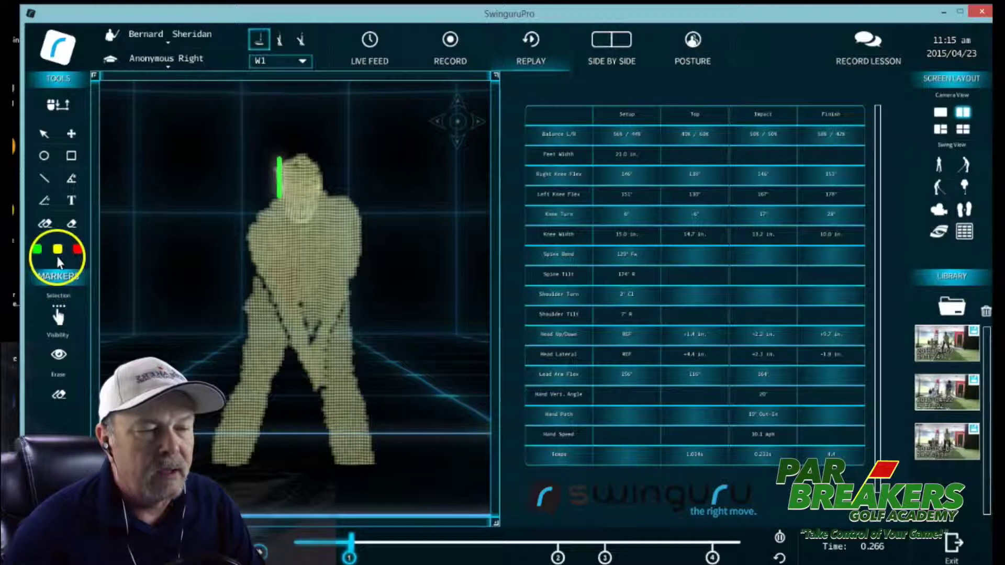
pyautogui.click(44, 177)
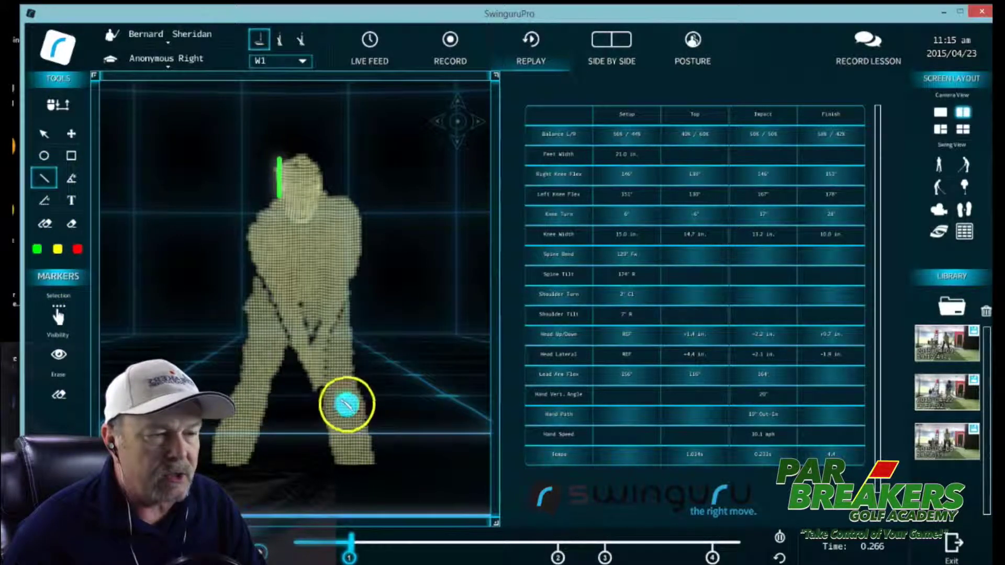
pyautogui.click(76, 250)
pyautogui.click(76, 250)
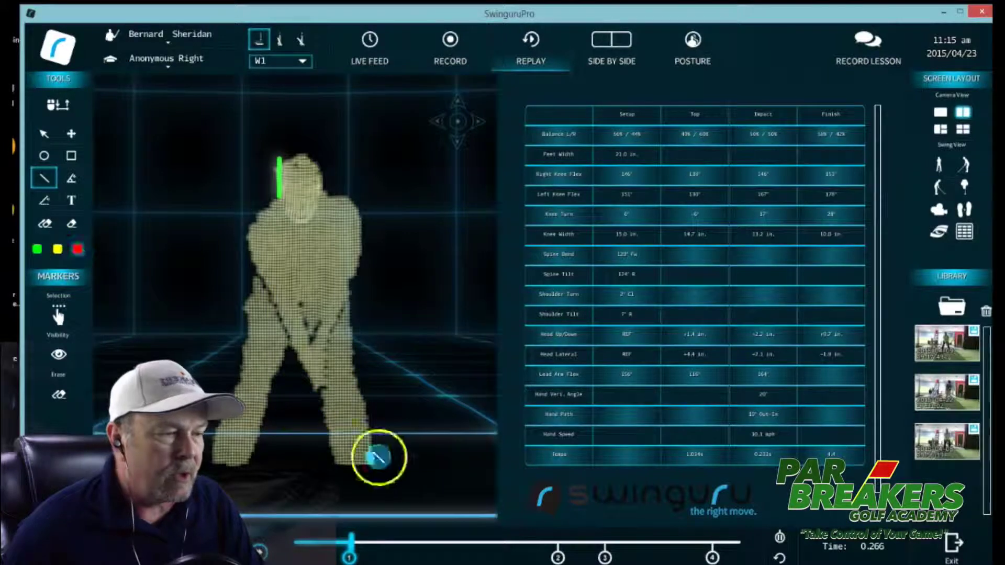
pyautogui.click(340, 385)
pyautogui.moveTo(339, 385); pyautogui.dragTo(342, 484)
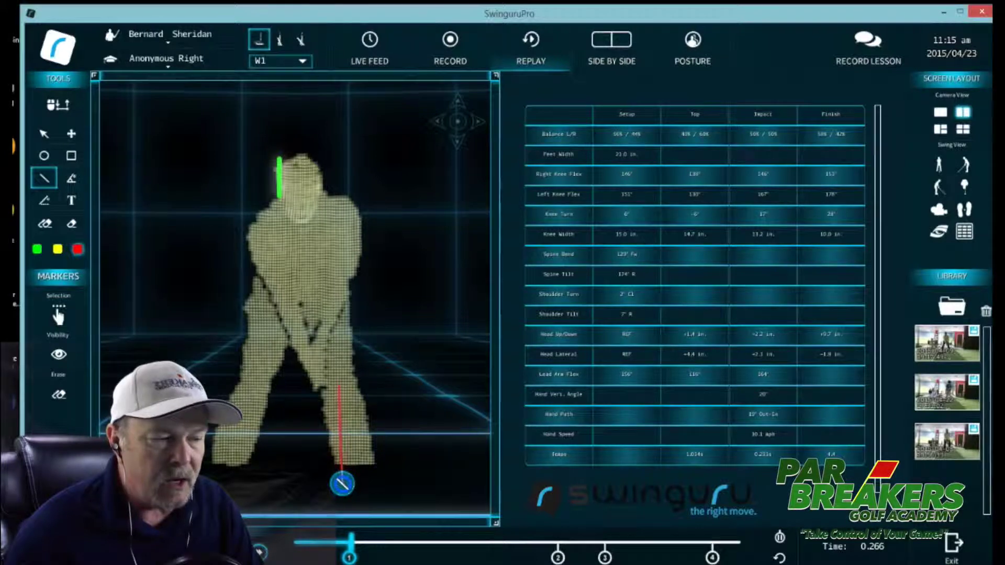
pyautogui.moveTo(346, 432); pyautogui.dragTo(360, 483)
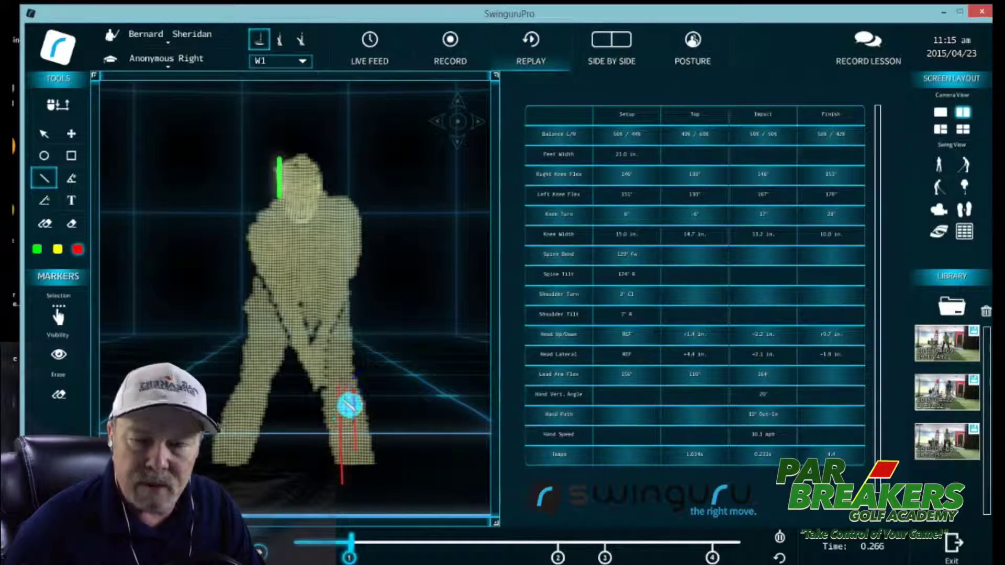
pyautogui.moveTo(349, 402)
pyautogui.mouseDown()
pyautogui.moveTo(348, 413)
pyautogui.moveTo(409, 478)
pyautogui.moveTo(623, 262)
pyautogui.moveTo(651, 209)
pyautogui.moveTo(636, 224)
pyautogui.moveTo(664, 224)
pyautogui.moveTo(624, 229)
pyautogui.mouseUp()
pyautogui.moveTo(349, 543)
pyautogui.mouseDown()
pyautogui.moveTo(455, 554)
pyautogui.moveTo(554, 548)
pyautogui.mouseUp()
# Check Left Knee Flex at the top, scrub slightly forward, then rewind to address at 0.166 s
pyautogui.click(627, 402)
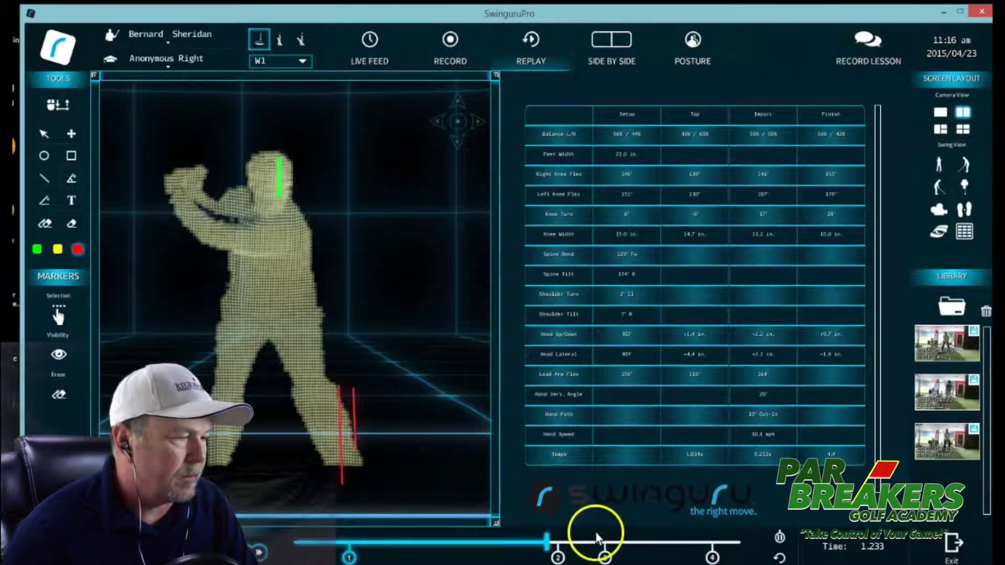
pyautogui.moveTo(549, 542); pyautogui.dragTo(643, 547)
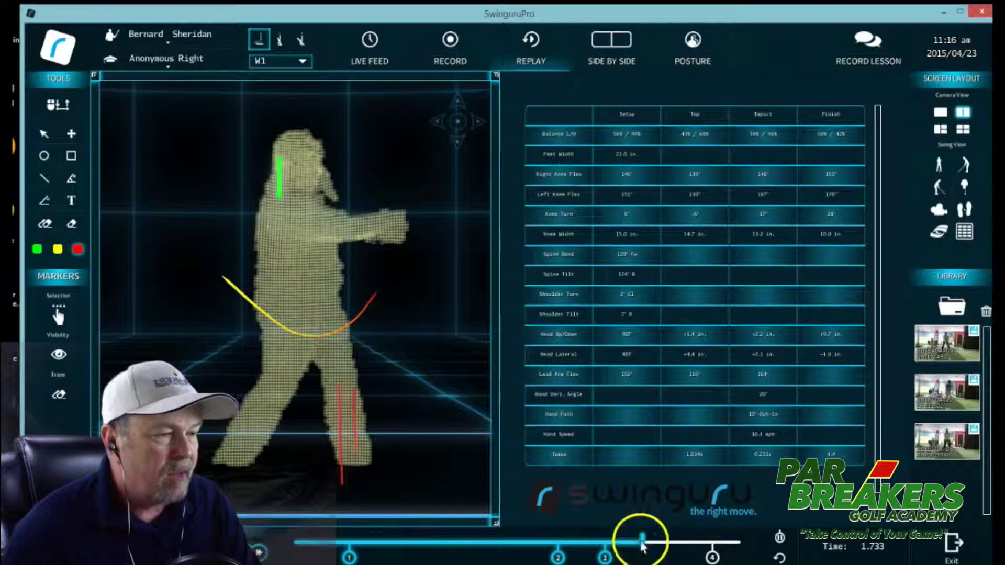
pyautogui.moveTo(642, 545); pyautogui.dragTo(327, 543)
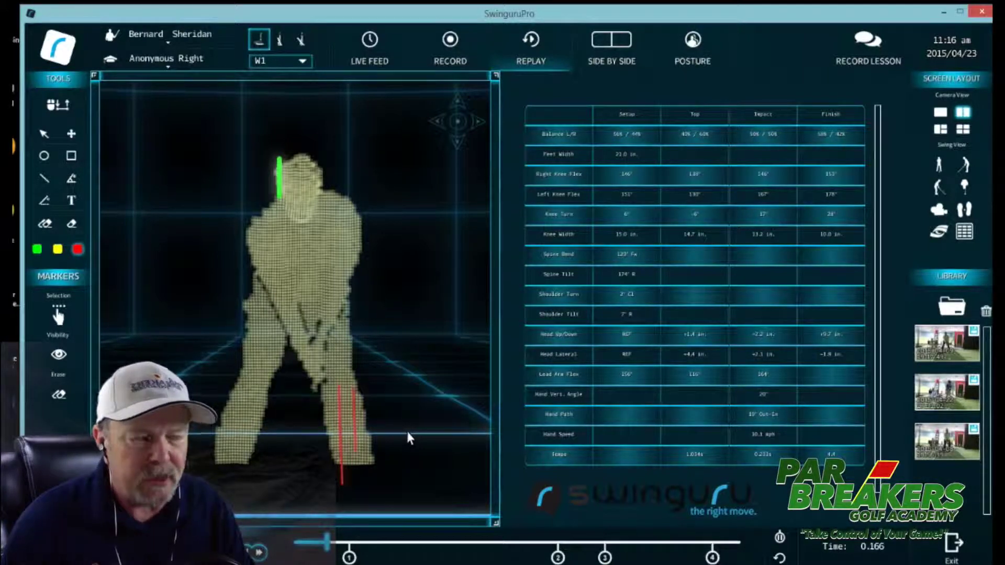
# Scrub the replay from the start through the top of the backswing to the downswing at 1.533 s
pyautogui.click(343, 521)
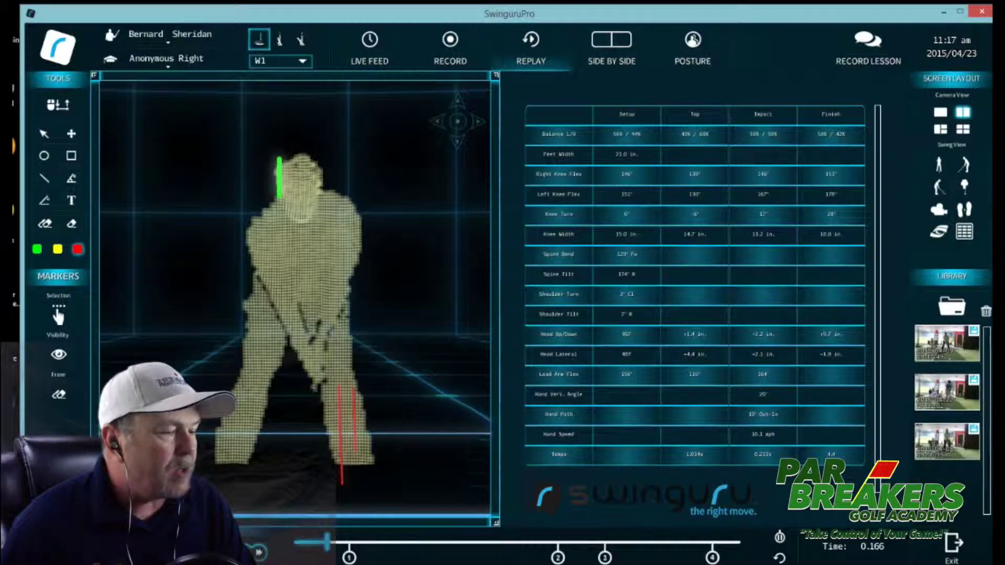
pyautogui.moveTo(337, 546); pyautogui.dragTo(539, 549)
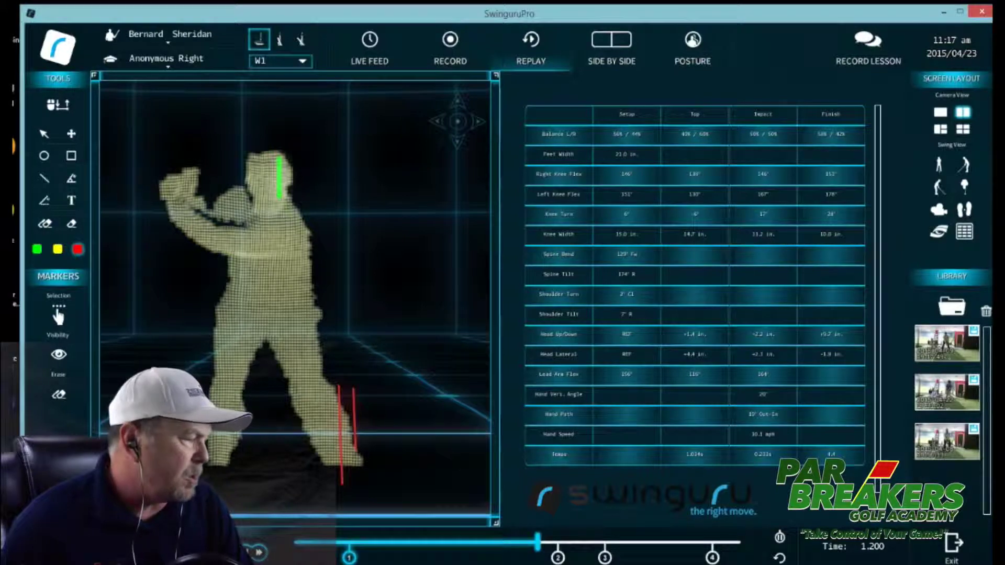
pyautogui.moveTo(537, 542); pyautogui.dragTo(605, 549)
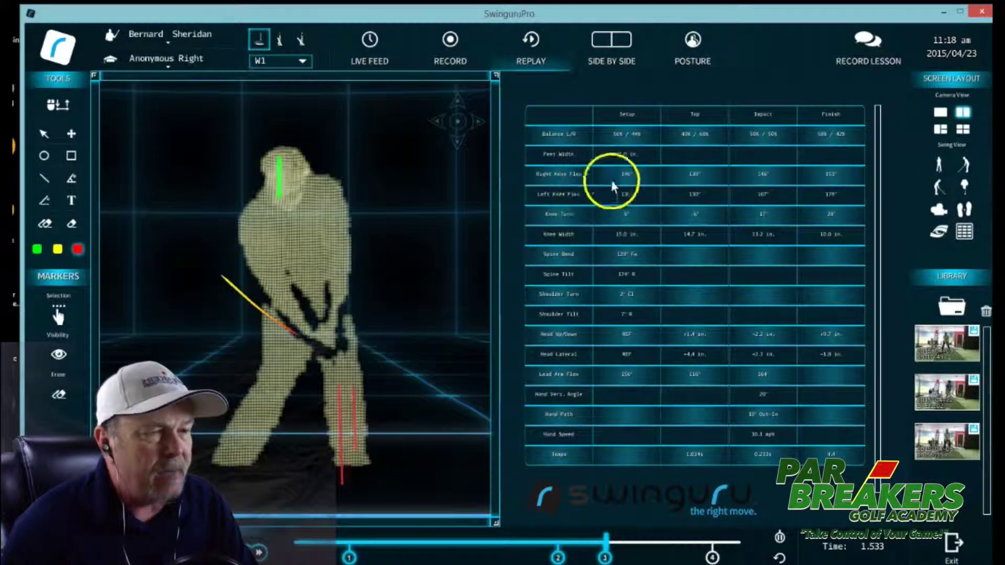
# Select the circle tool, activate the stats table, and review the Knee Turn values 6°, -6°, 17°, 28°
pyautogui.click(45, 155)
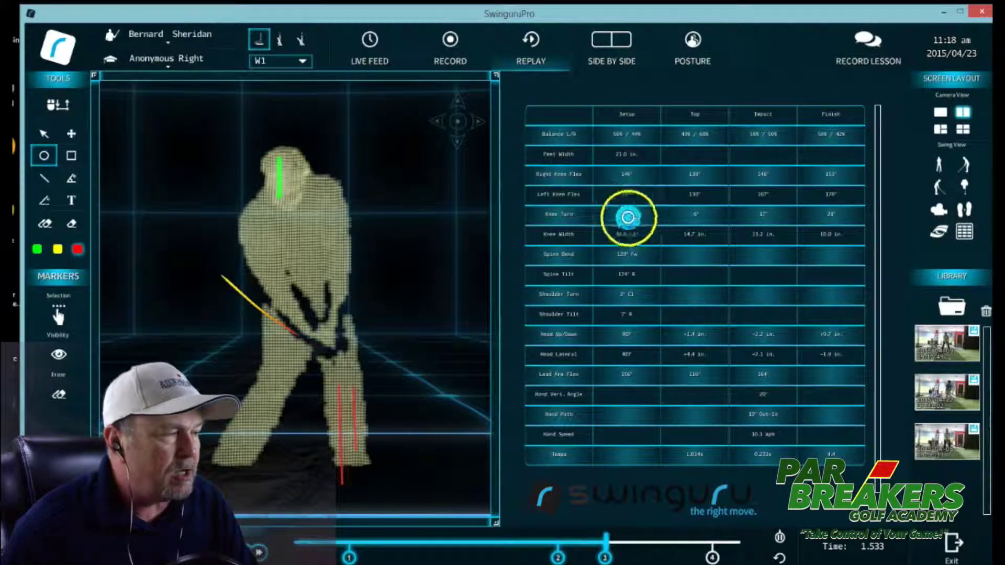
pyautogui.click(617, 224)
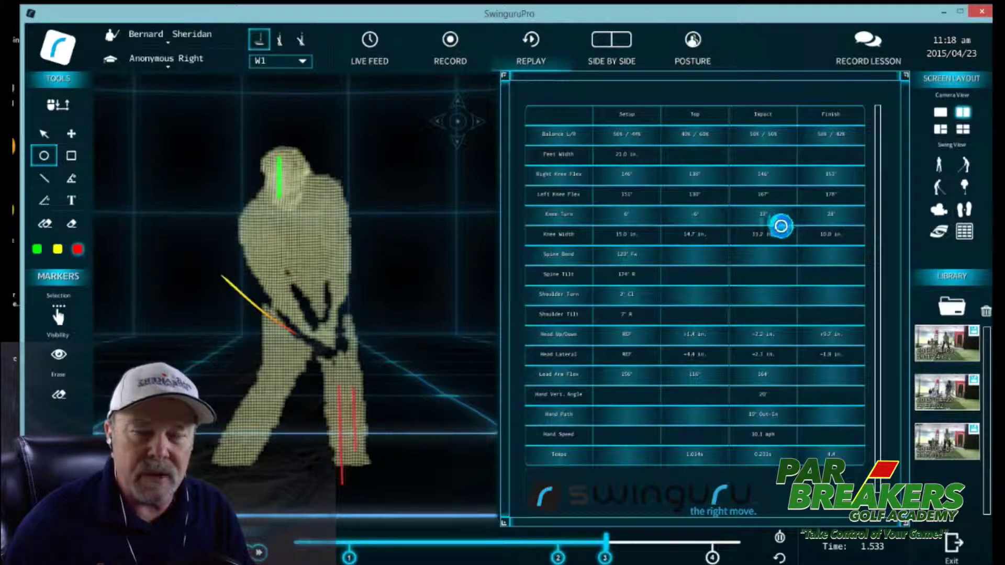
pyautogui.click(751, 216)
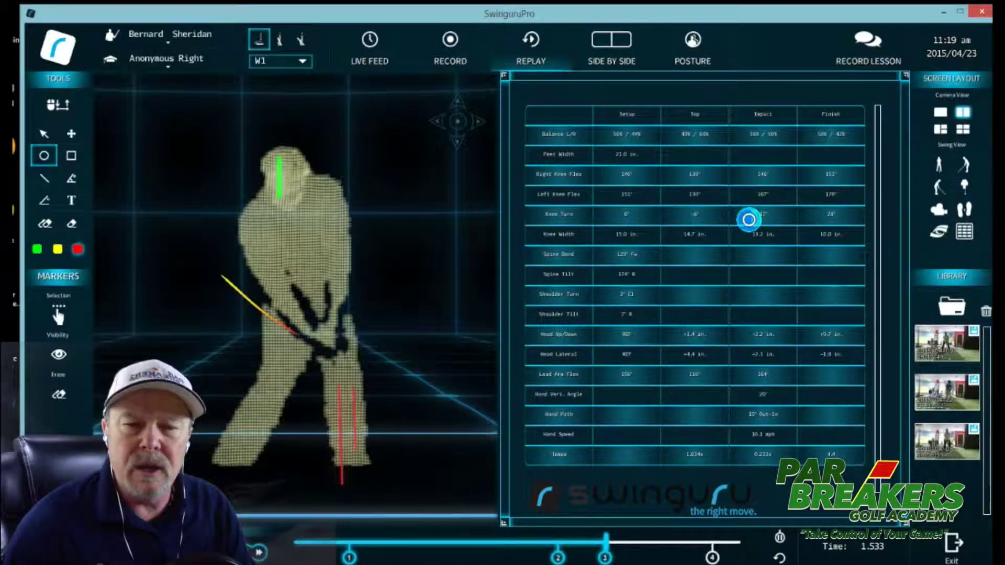
pyautogui.click(725, 217)
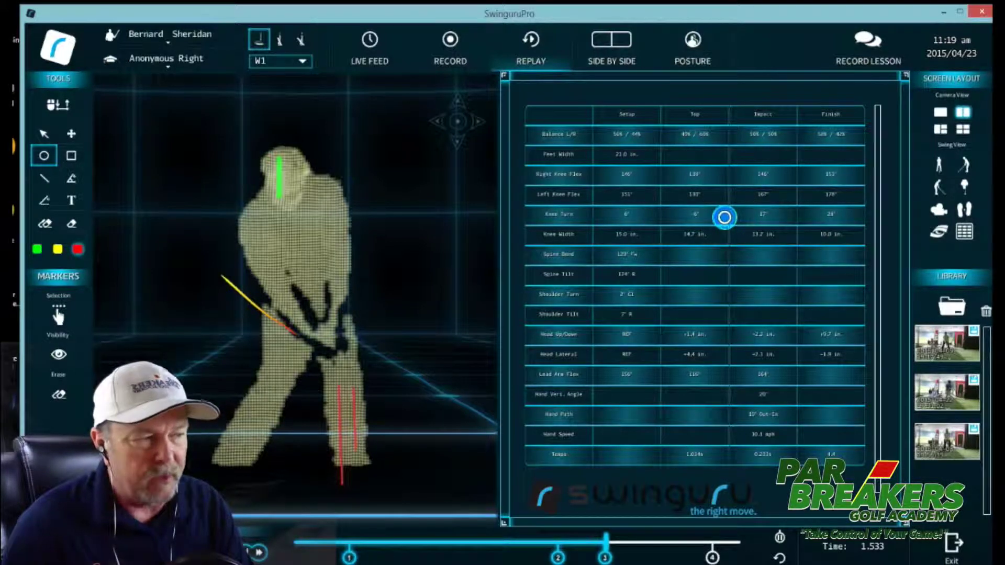
pyautogui.click(693, 232)
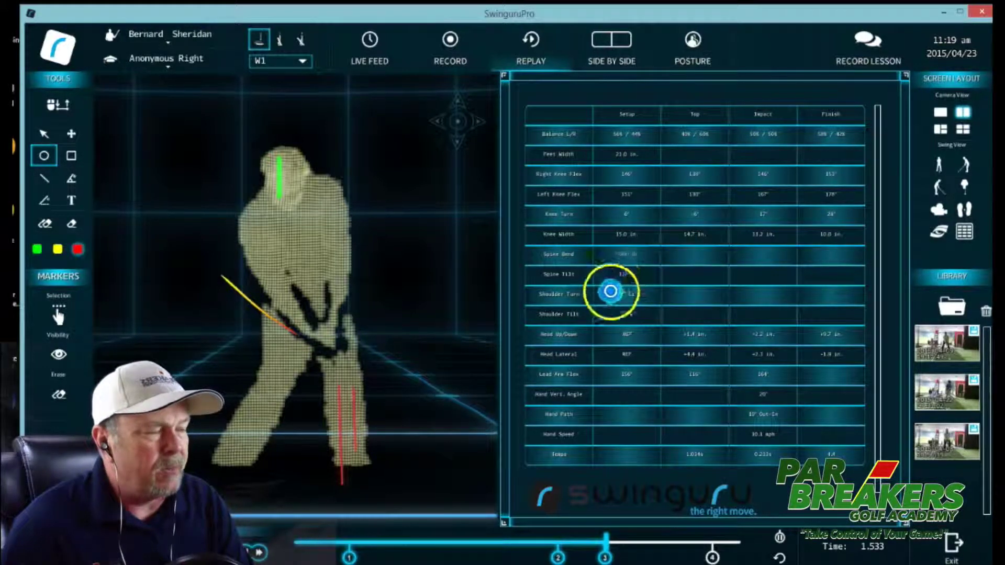
pyautogui.moveTo(601, 259)
pyautogui.mouseDown()
pyautogui.moveTo(619, 260)
pyautogui.moveTo(619, 287)
pyautogui.moveTo(621, 218)
pyautogui.moveTo(634, 239)
pyautogui.moveTo(686, 227)
pyautogui.moveTo(677, 234)
pyautogui.moveTo(718, 233)
pyautogui.mouseUp()
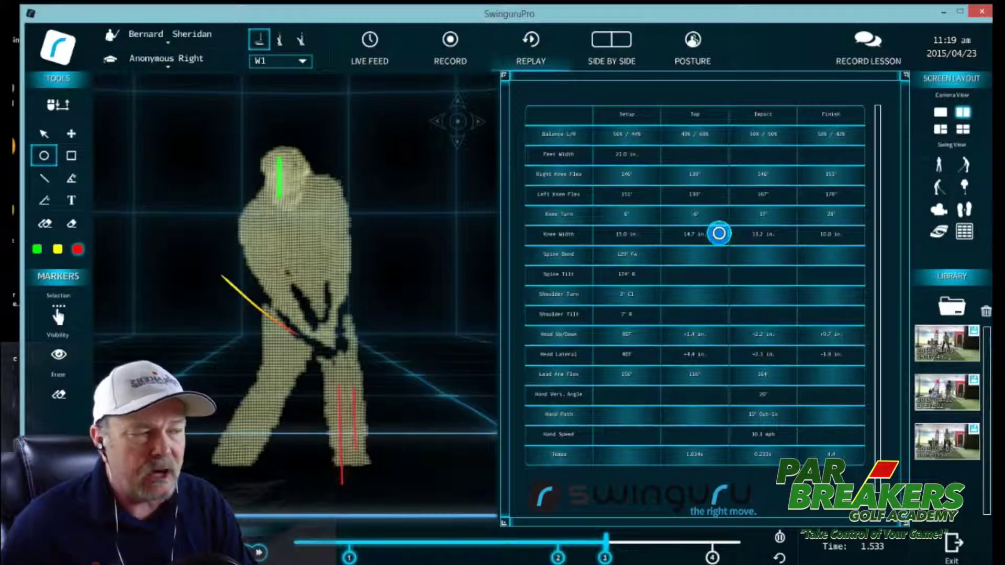
pyautogui.moveTo(717, 233); pyautogui.dragTo(603, 254)
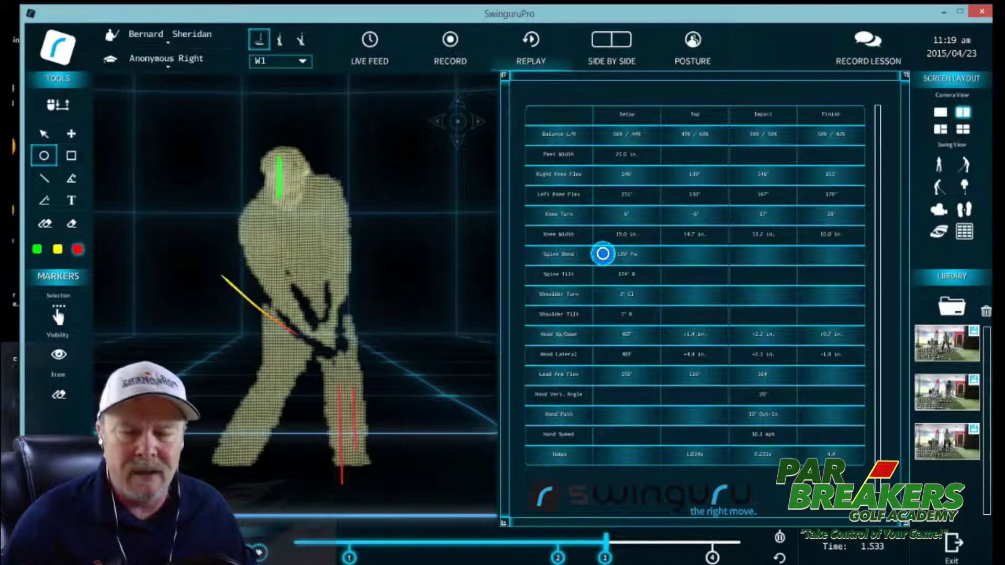